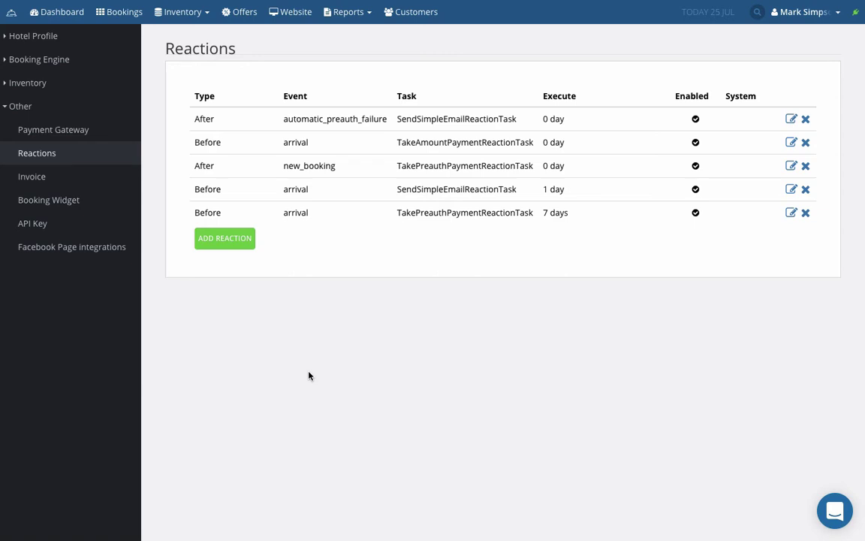
# Switch to the bookings calendar and look through the room rows for the week starting 24 July
pyautogui.click(261, 28)
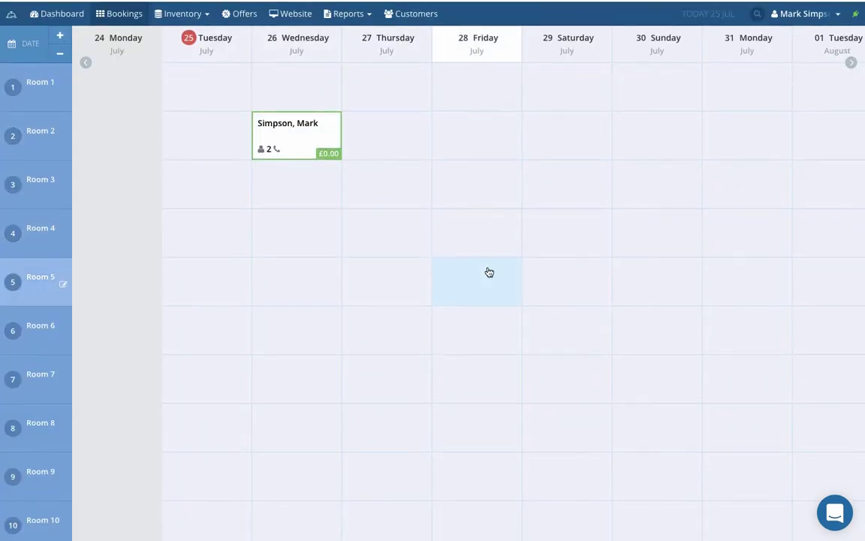
pyautogui.scroll(-3, 489, 272)
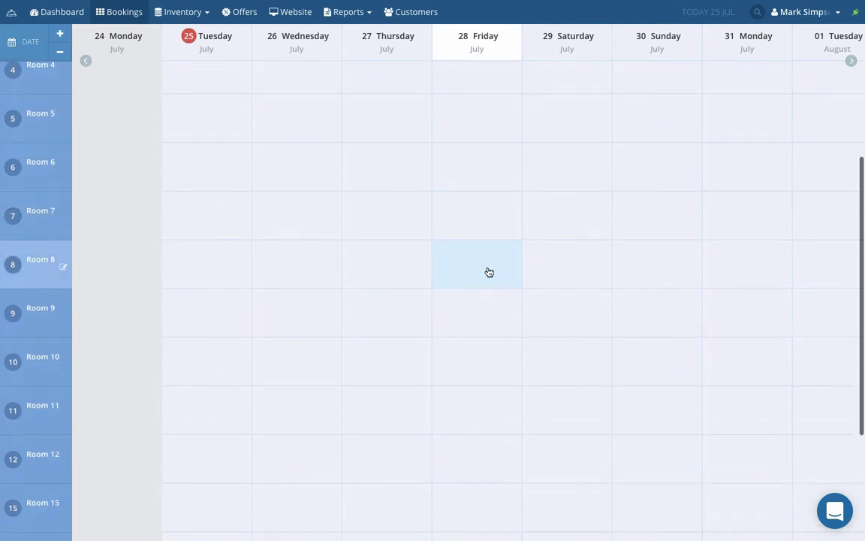
pyautogui.scroll(-2, 489, 272)
pyautogui.scroll(5, 489, 272)
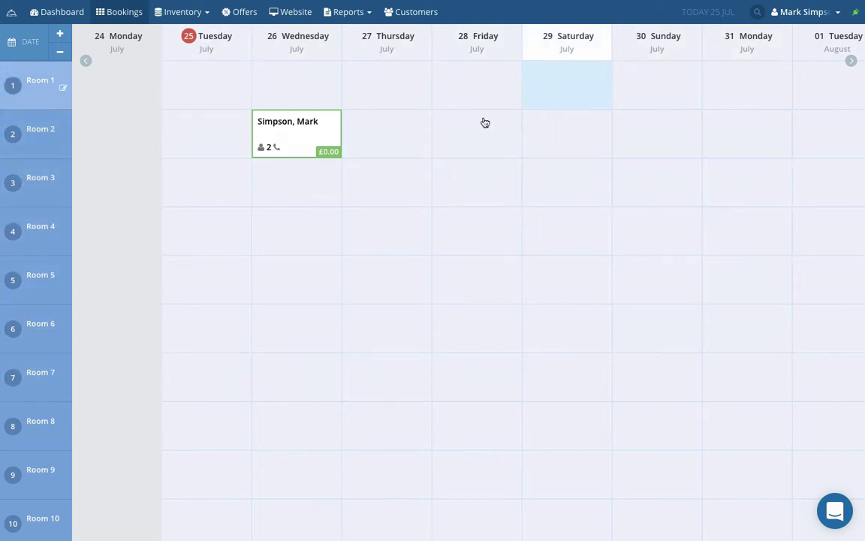
pyautogui.moveTo(285, 142)
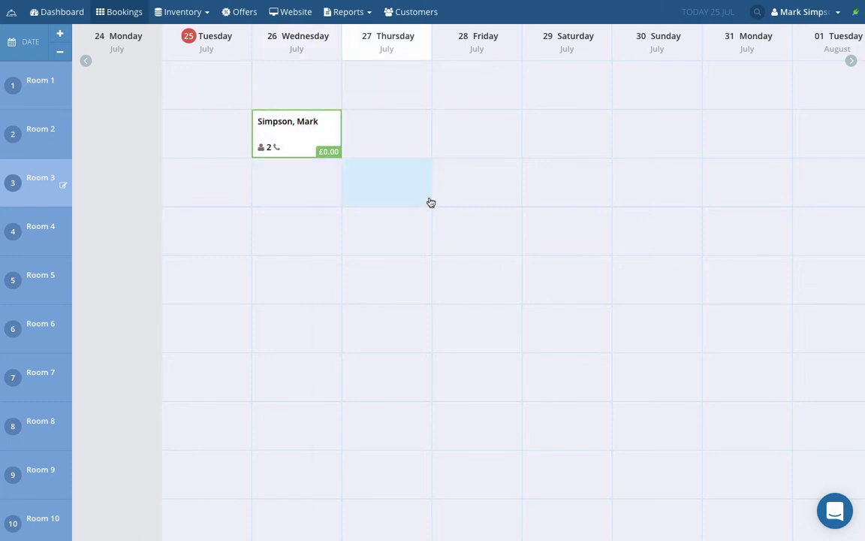
pyautogui.moveTo(219, 2)
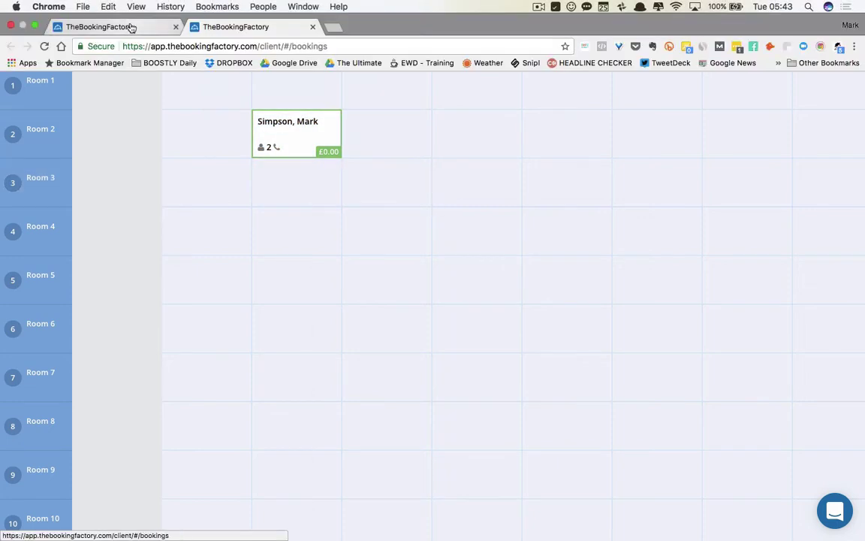
# Start a new reaction on the Reactions page with the type After and the event New Booking
pyautogui.click(131, 27)
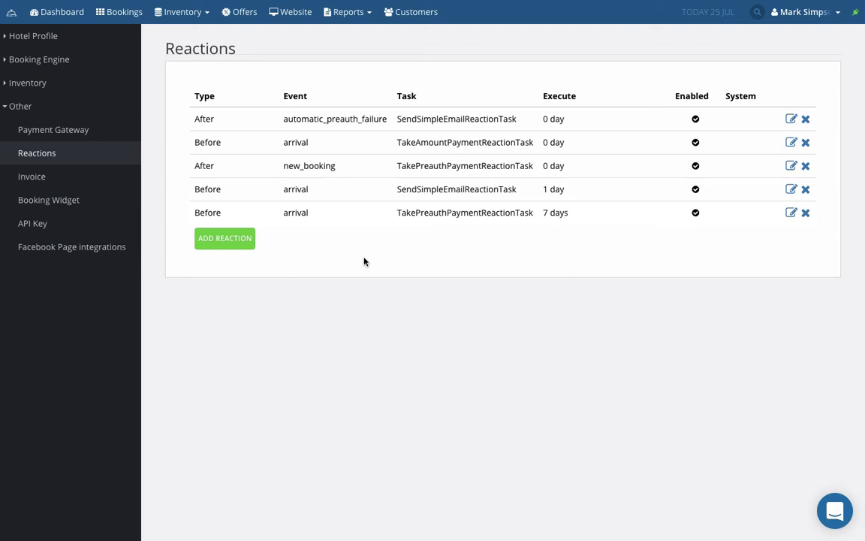
pyautogui.click(238, 238)
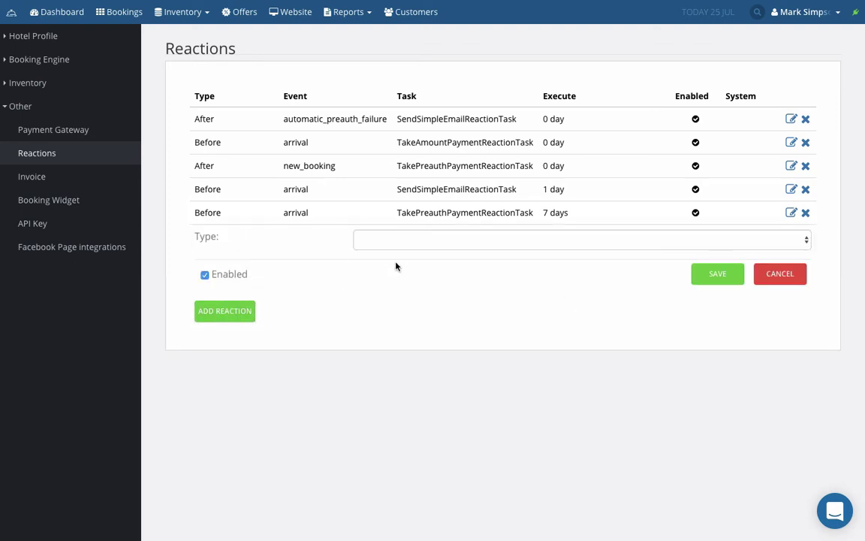
pyautogui.click(414, 244)
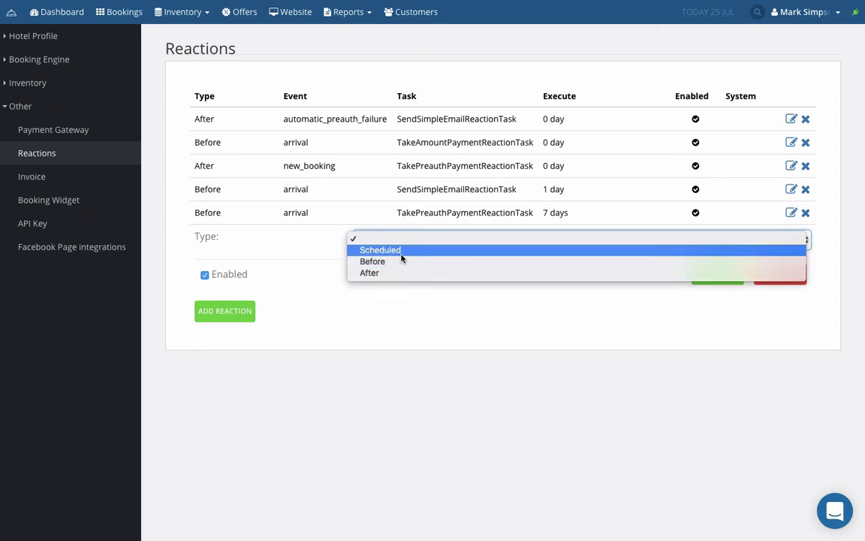
pyautogui.click(390, 273)
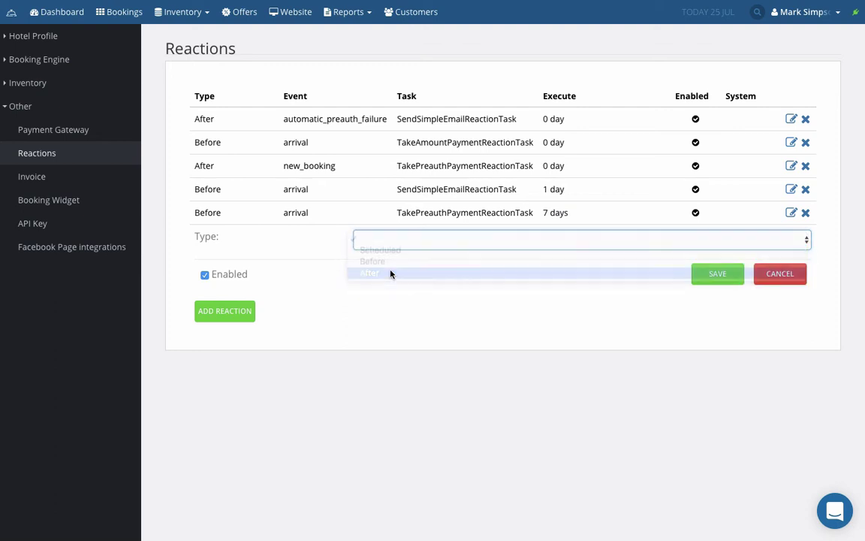
pyautogui.click(394, 268)
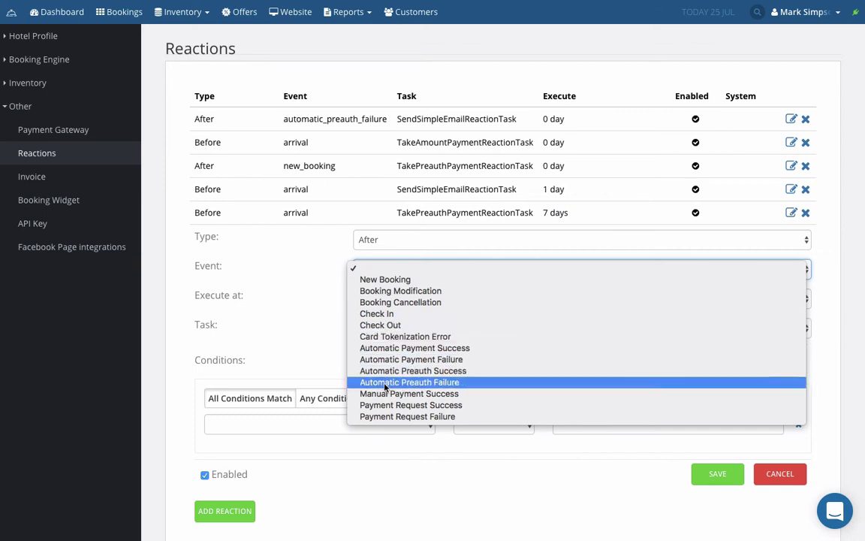
pyautogui.click(404, 281)
# Set the new reaction to execute Immediately with the task Preauthorise client credit card
pyautogui.click(387, 302)
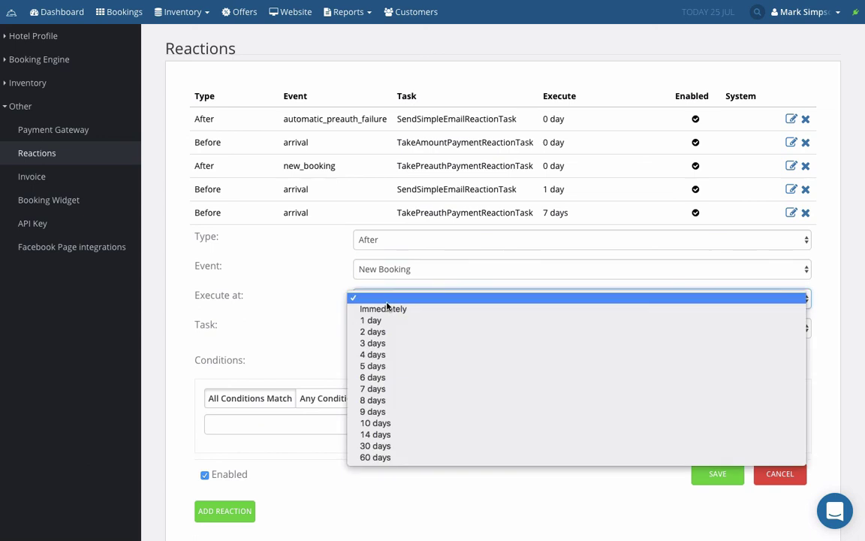
pyautogui.click(387, 309)
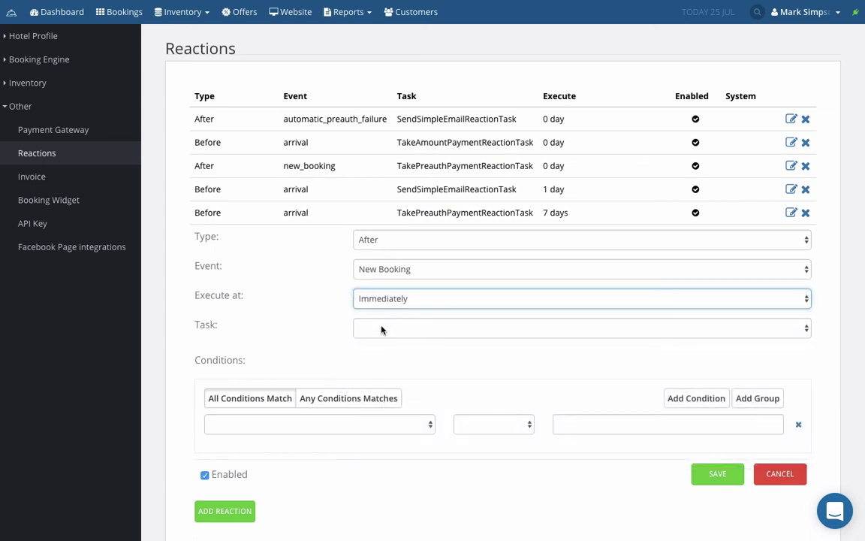
pyautogui.click(381, 330)
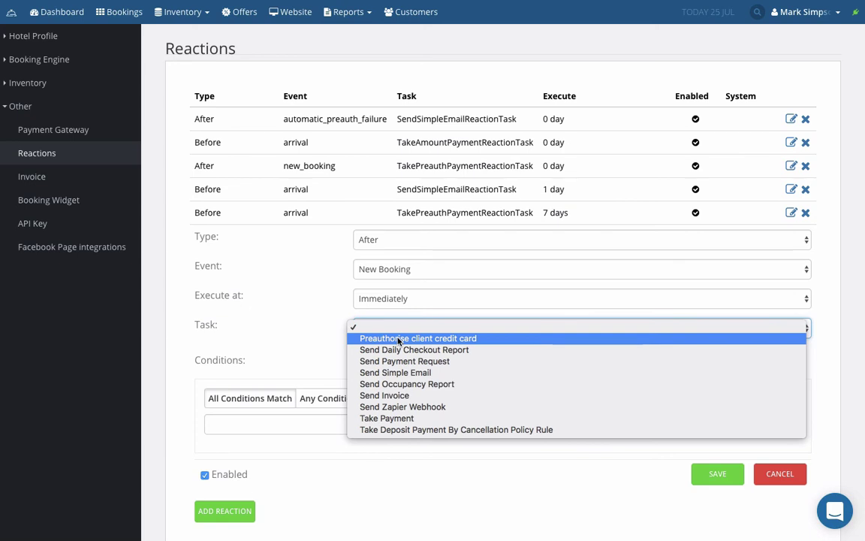
pyautogui.click(399, 339)
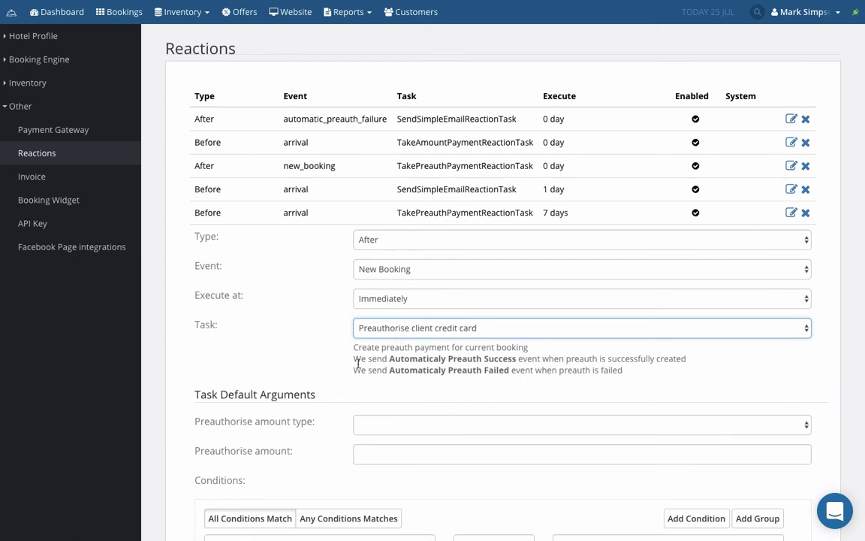
# Review the preauthorisation task's description, default arguments and conditions against the existing reactions
pyautogui.scroll(-1, 359, 364)
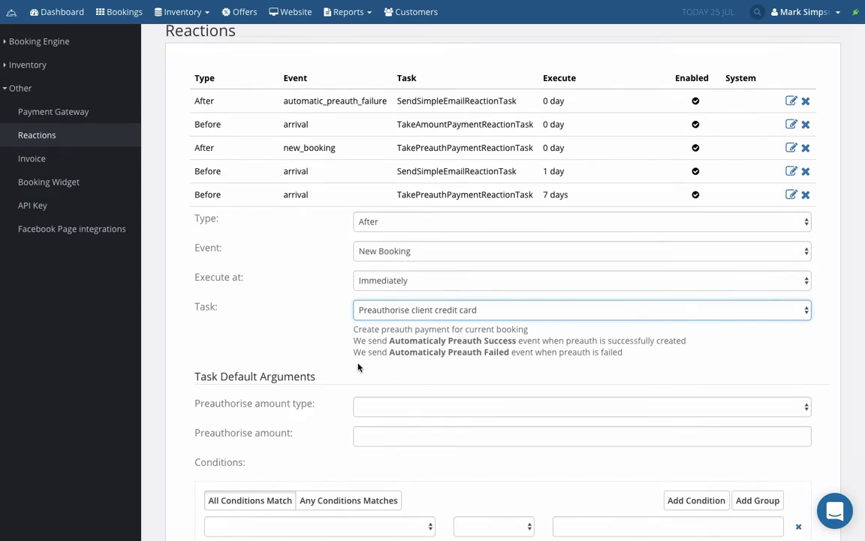
pyautogui.scroll(1, 358, 367)
pyautogui.scroll(-1, 355, 348)
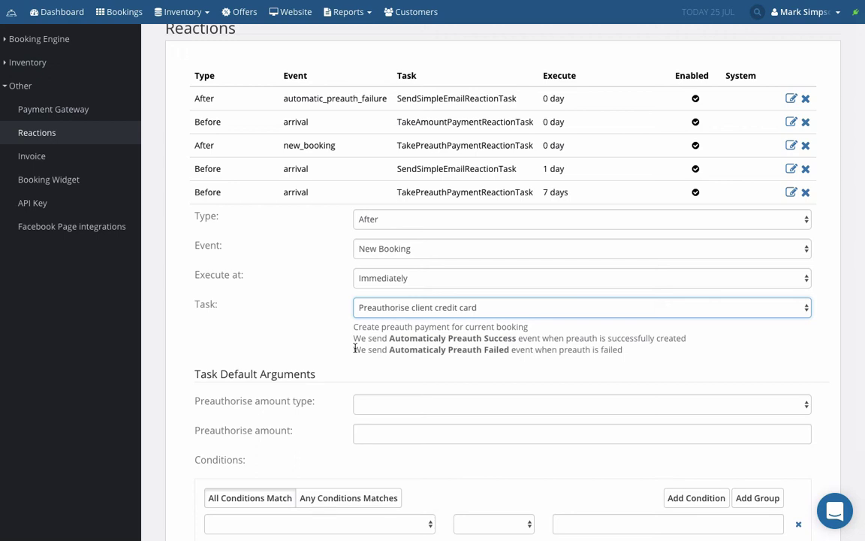
pyautogui.scroll(-1, 355, 348)
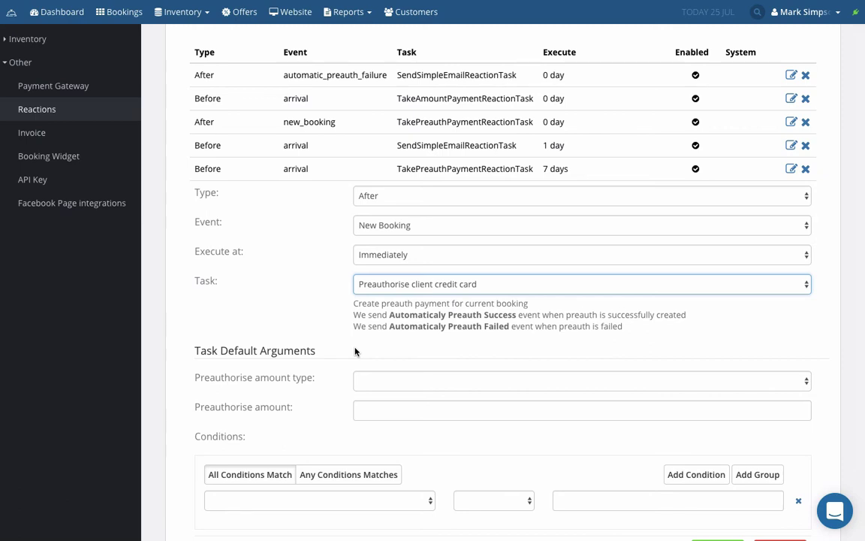
pyautogui.scroll(1, 355, 351)
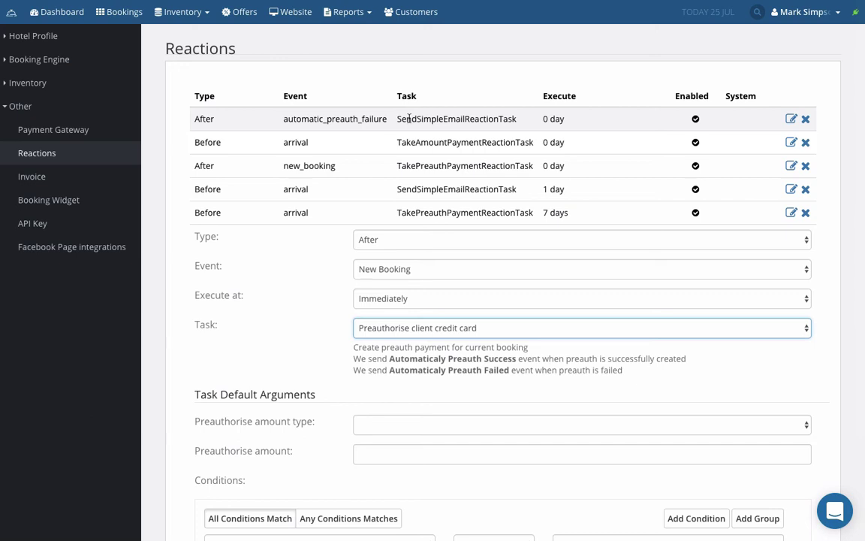
pyautogui.scroll(-1, 297, 274)
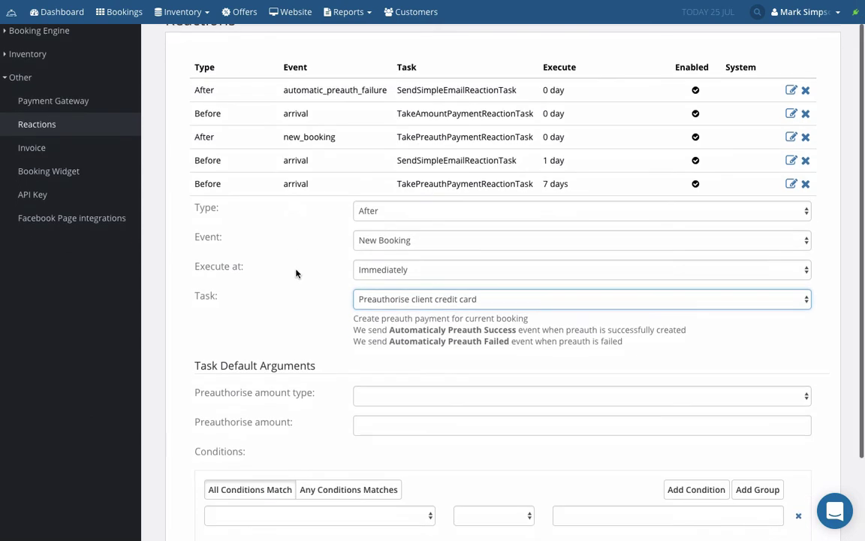
# Open the Room 2 booking for 26 July in the bookings calendar and examine its customer, payment, history and invoice details
pyautogui.moveTo(195, 8)
pyautogui.click(212, 27)
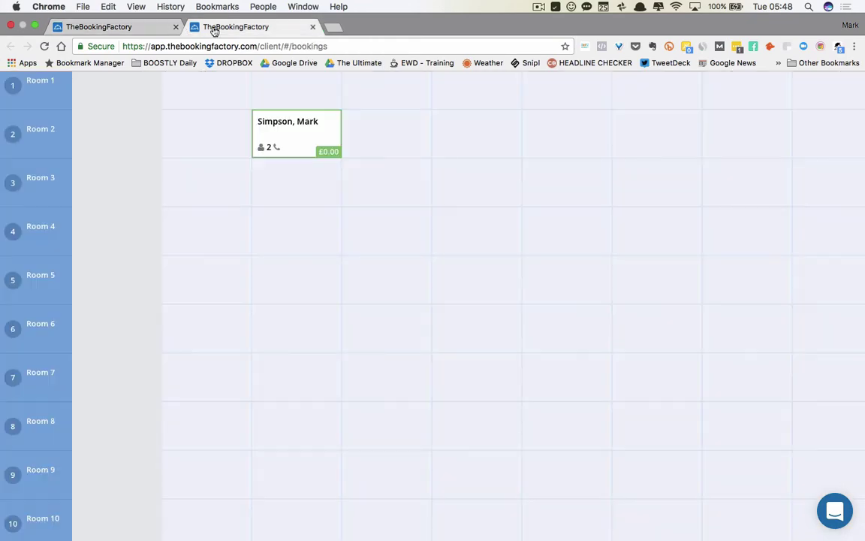
pyautogui.click(297, 129)
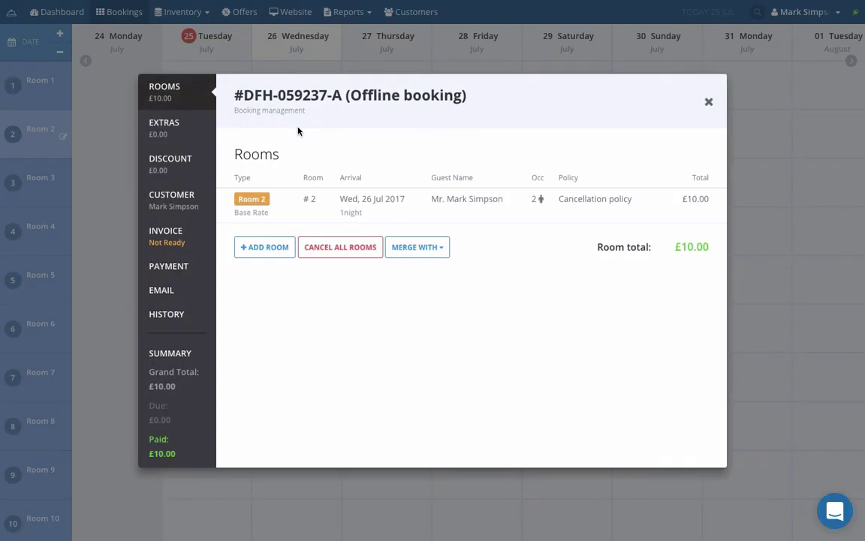
pyautogui.click(176, 168)
pyautogui.click(172, 210)
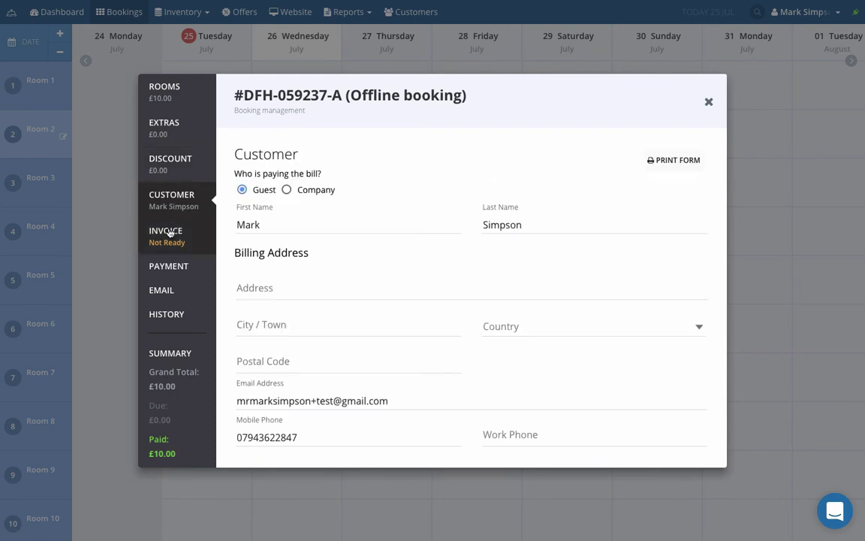
pyautogui.click(168, 269)
pyautogui.click(165, 293)
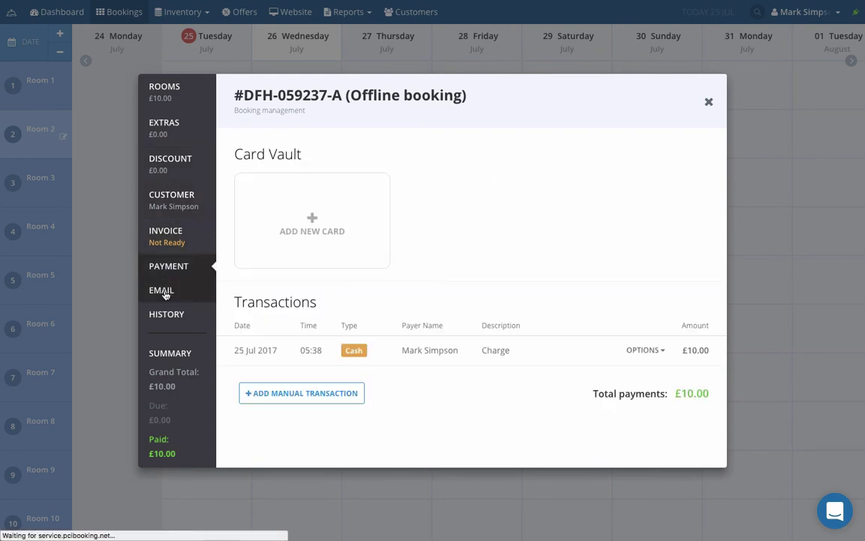
pyautogui.click(168, 313)
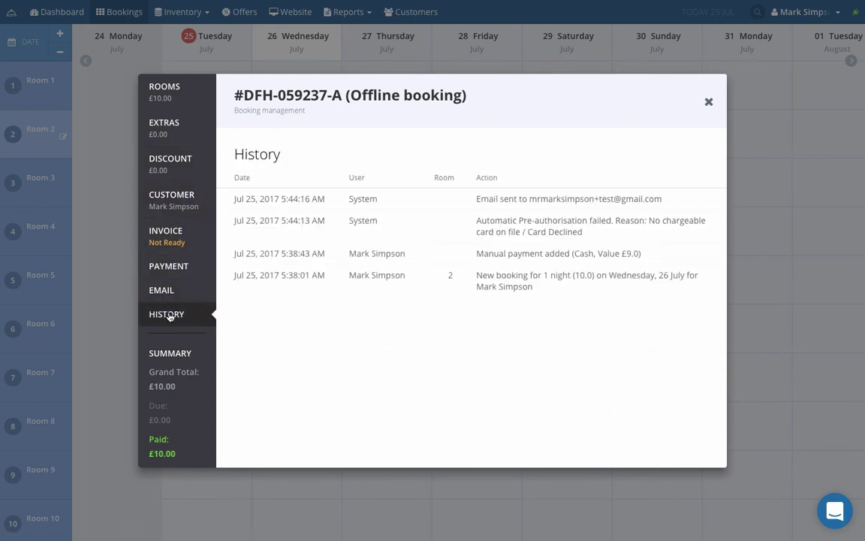
pyautogui.click(173, 227)
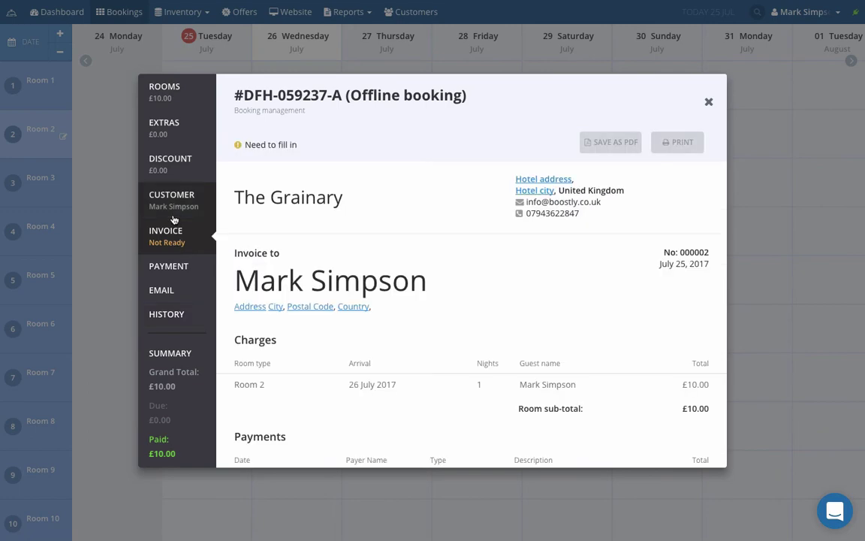
# Return to the Reactions page and discard the unsaved New Booking reaction
pyautogui.click(116, 28)
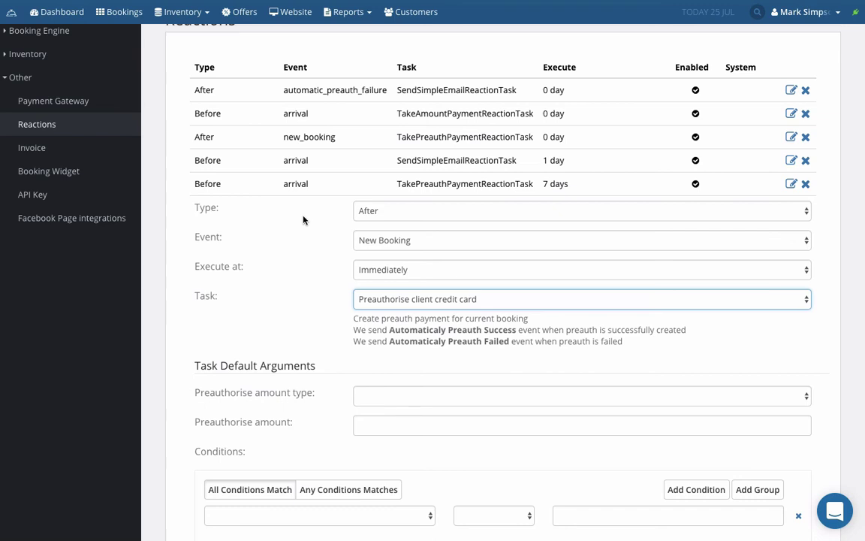
pyautogui.scroll(-2, 304, 219)
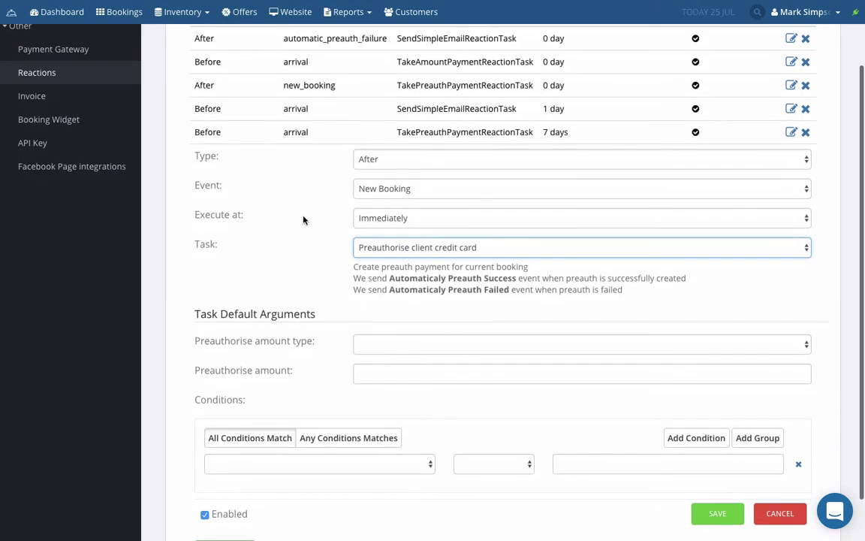
pyautogui.scroll(-2, 303, 220)
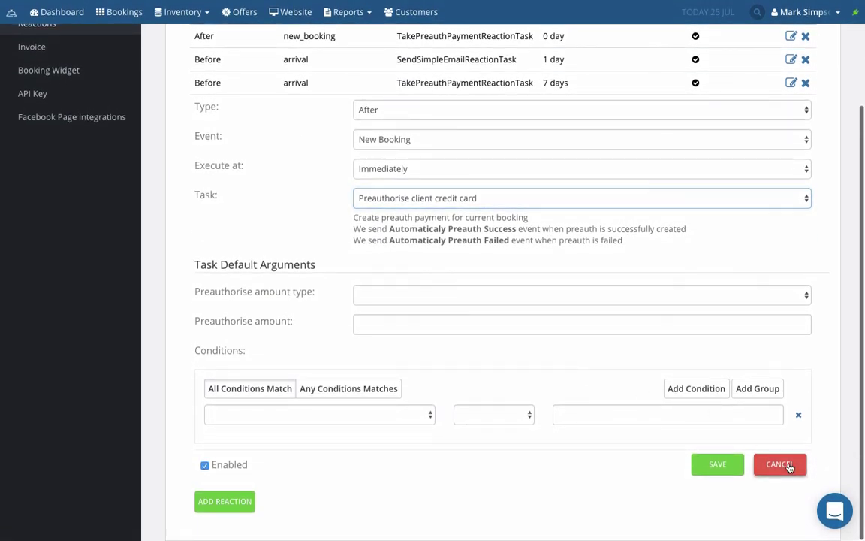
pyautogui.click(789, 466)
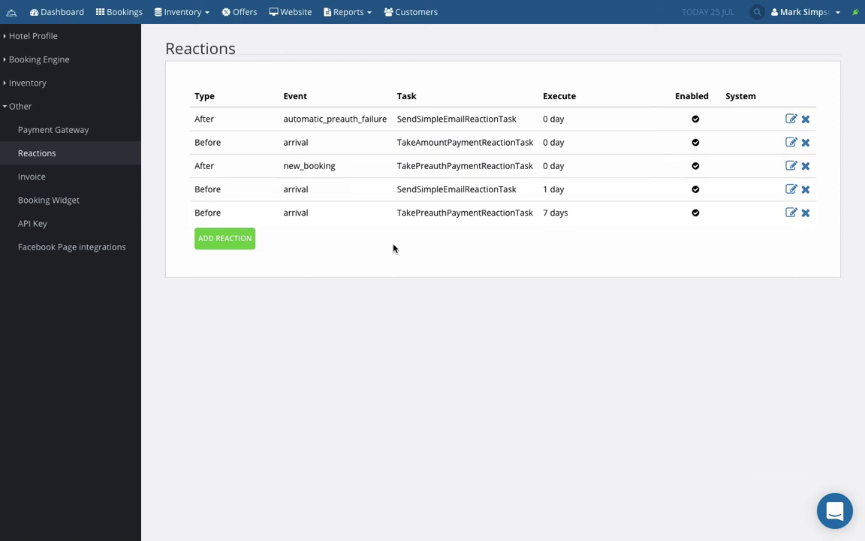
# Add a new reaction of type Before for the Arrival event
pyautogui.click(225, 238)
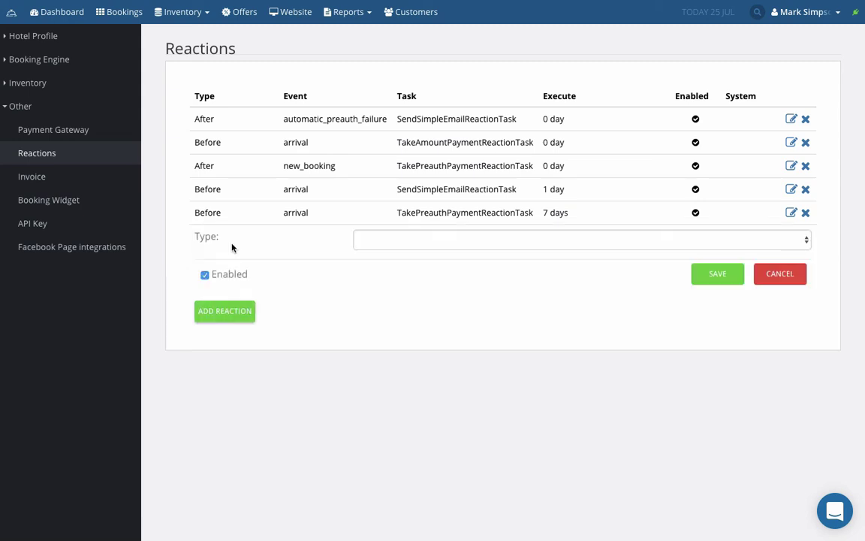
pyautogui.click(416, 242)
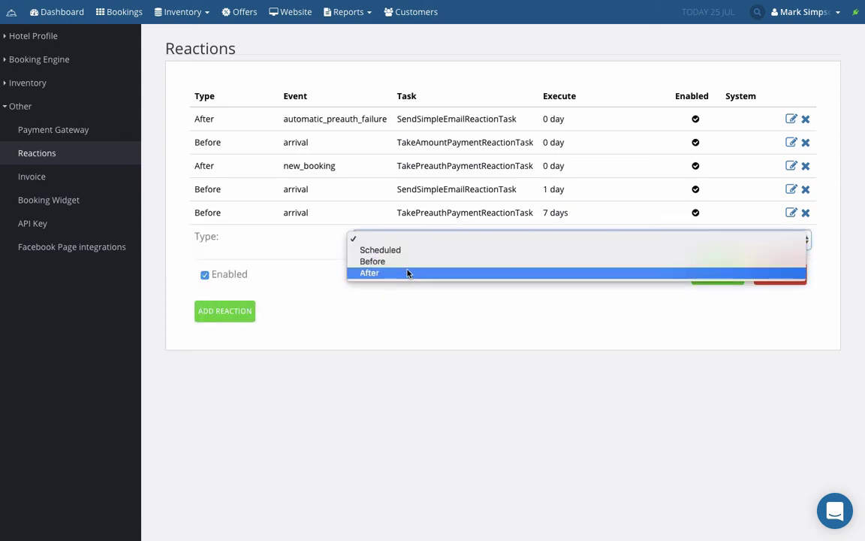
pyautogui.click(413, 262)
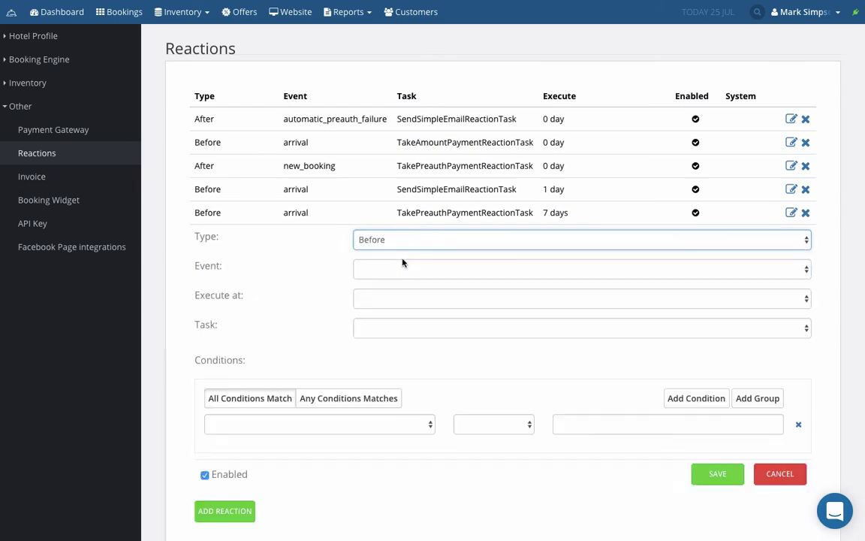
pyautogui.click(382, 268)
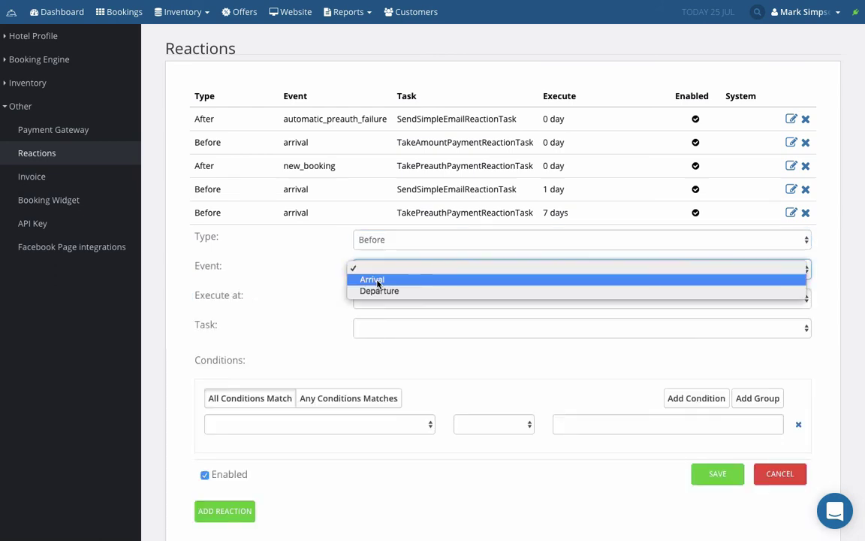
pyautogui.click(378, 281)
# Set the new reaction to execute at 3 days with the task Send Simple Email
pyautogui.click(366, 299)
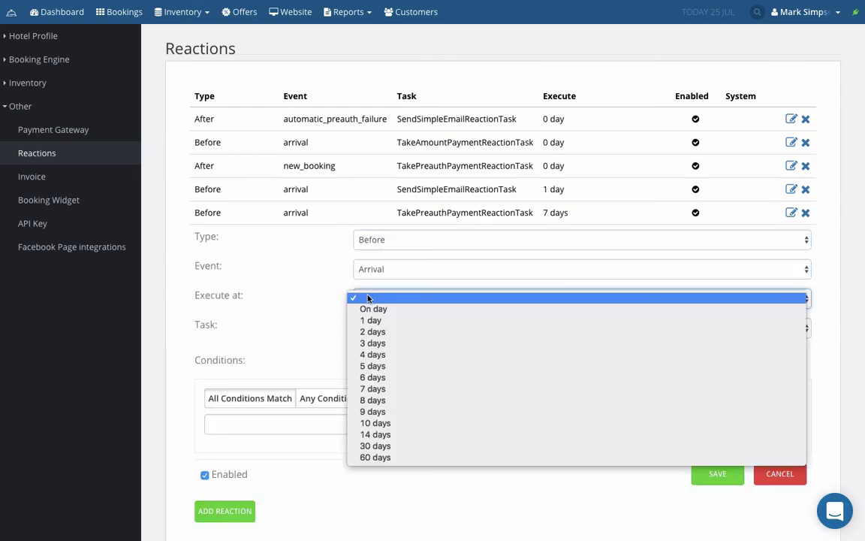
pyautogui.click(383, 348)
pyautogui.click(396, 333)
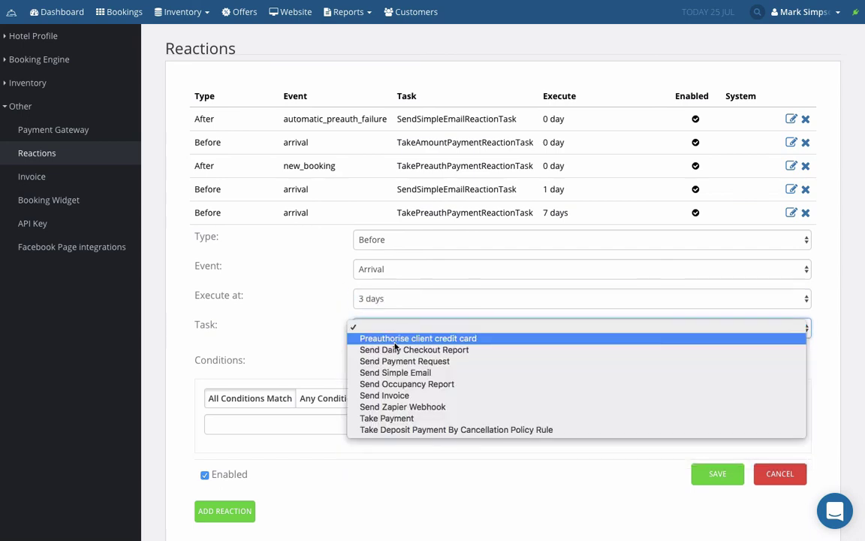
pyautogui.click(396, 373)
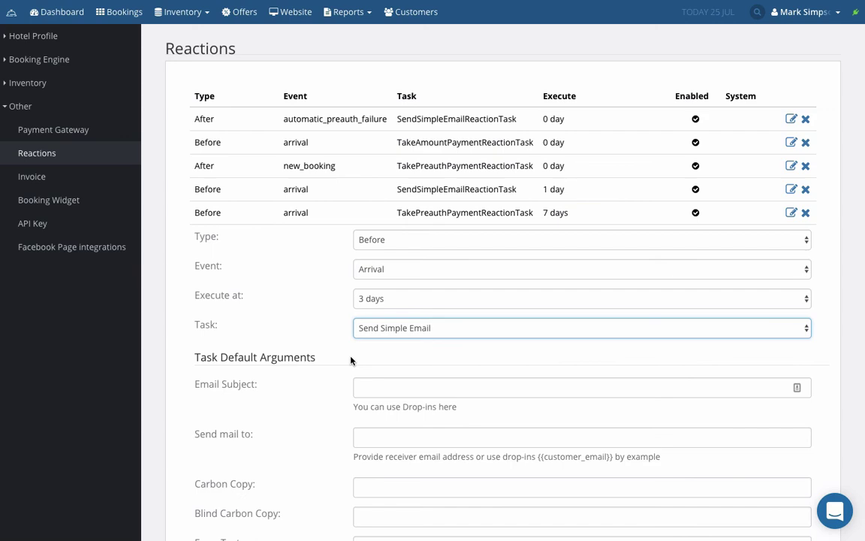
# Review the Send Simple Email task's default arguments, from email subject and recipients to email content, and the conditions section
pyautogui.scroll(-3, 351, 361)
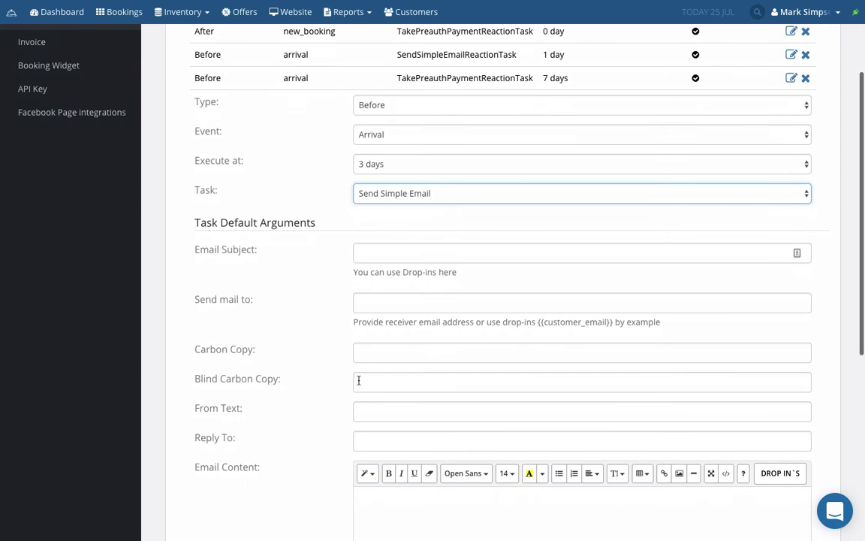
pyautogui.scroll(-3, 359, 387)
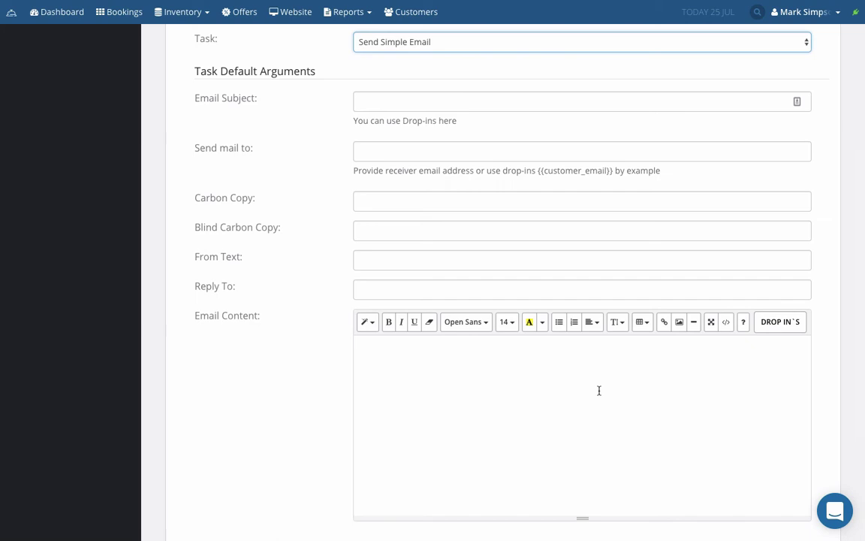
pyautogui.scroll(2, 334, 423)
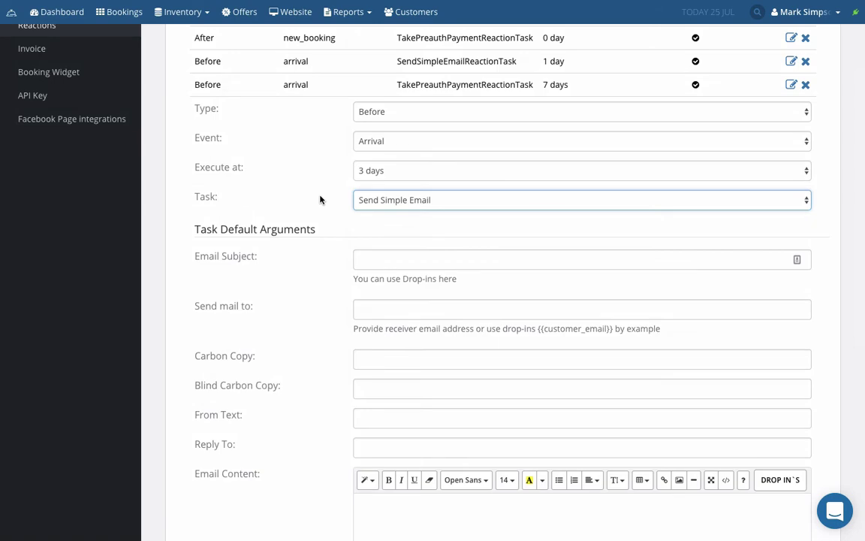
pyautogui.scroll(-3, 320, 199)
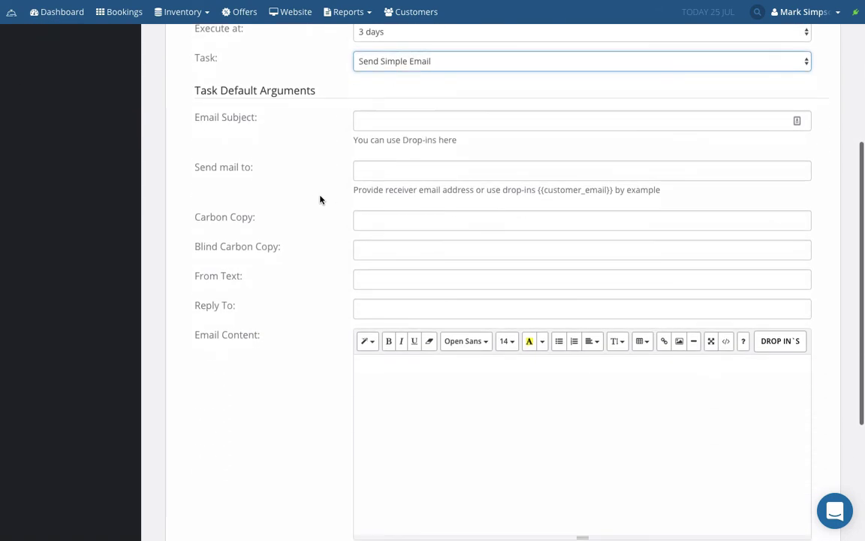
pyautogui.scroll(5, 320, 200)
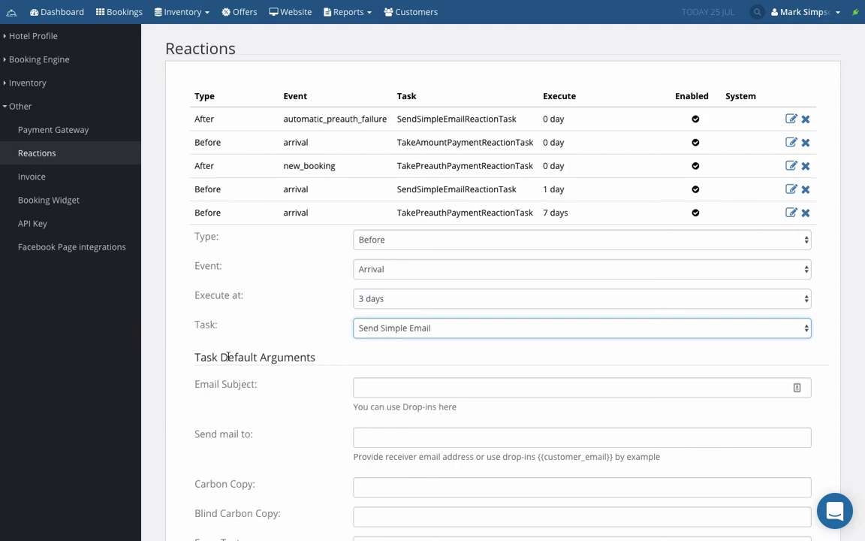
pyautogui.scroll(-2, 316, 325)
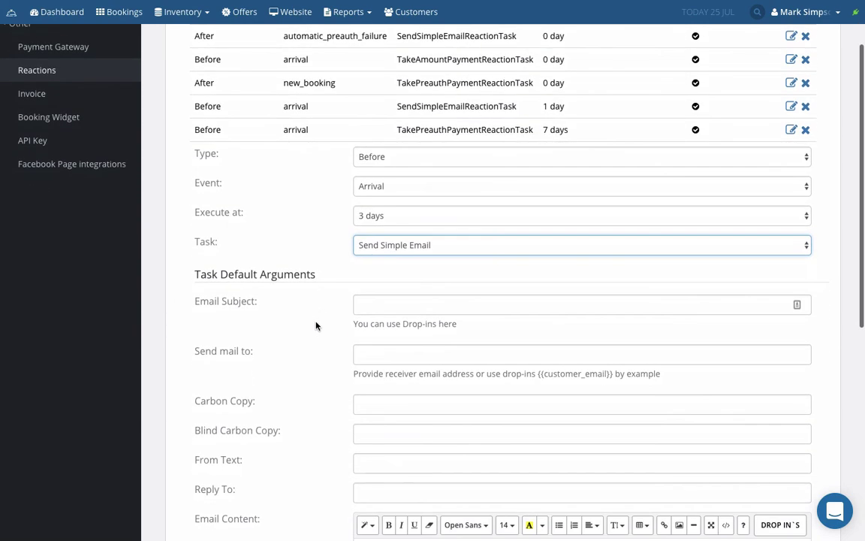
pyautogui.scroll(1, 316, 325)
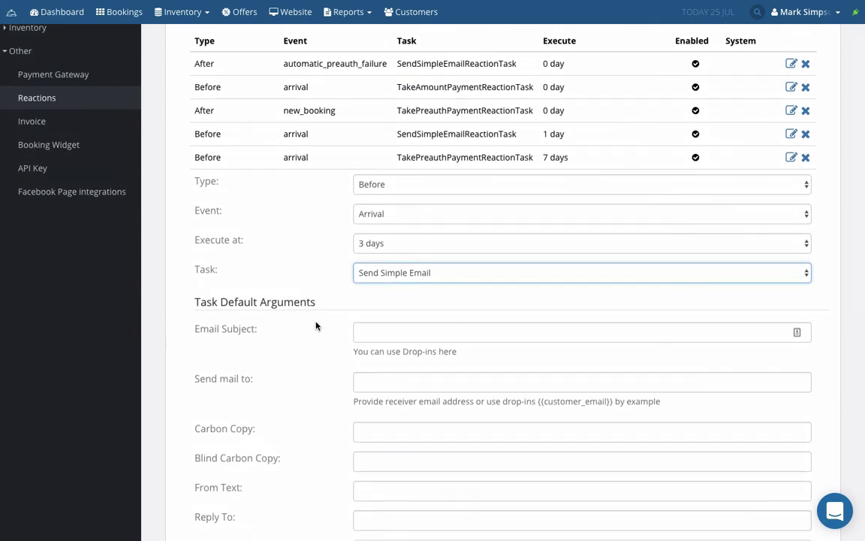
pyautogui.scroll(2, 316, 325)
pyautogui.scroll(-8, 317, 324)
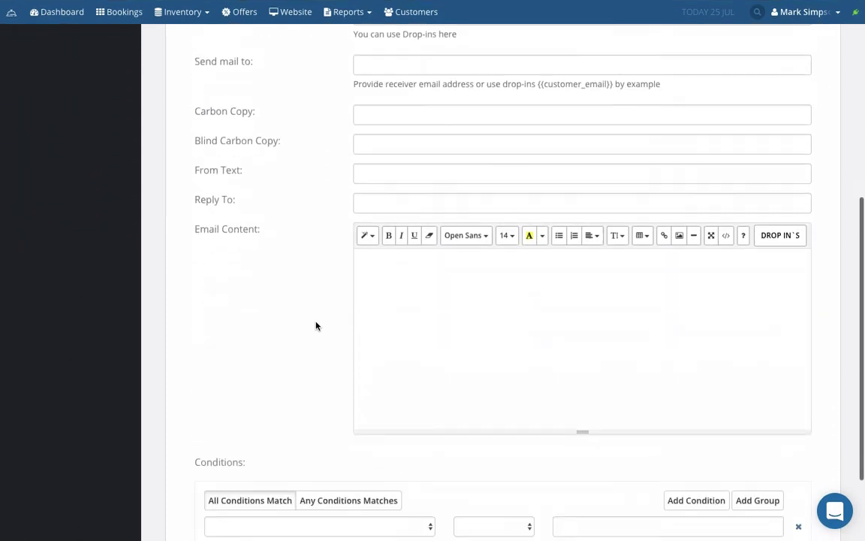
pyautogui.scroll(-3, 316, 325)
pyautogui.scroll(10, 317, 325)
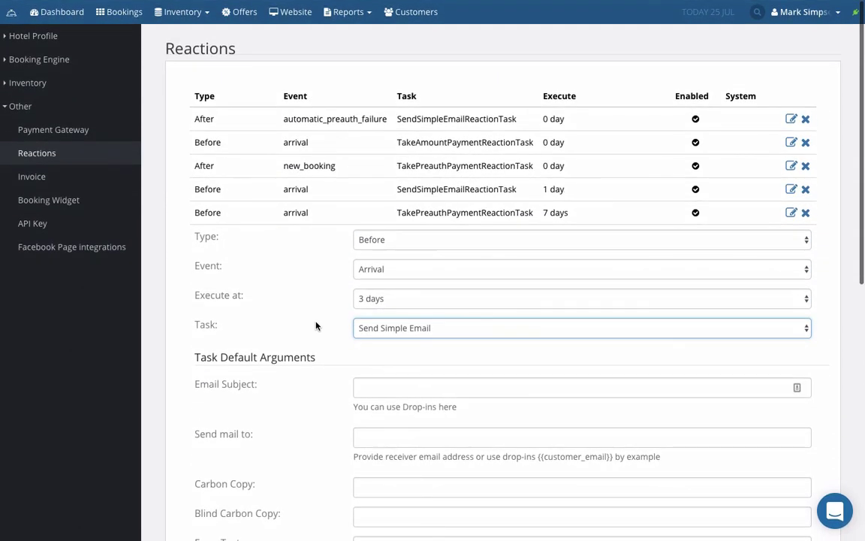